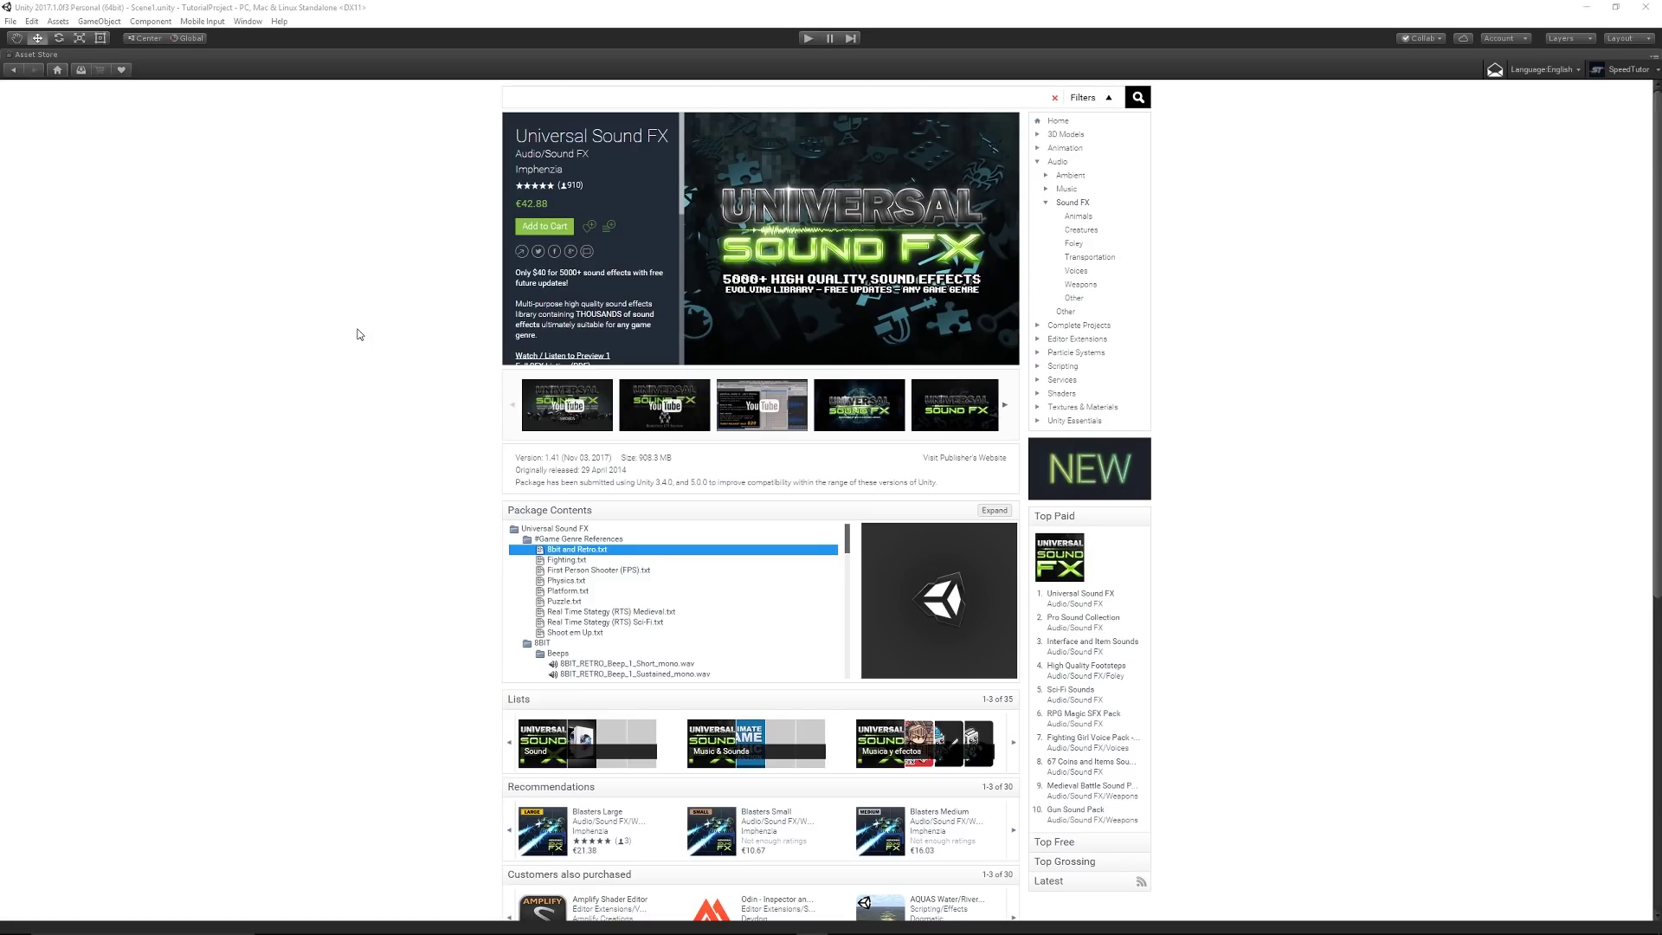
scroll(644, 262, "down", 2)
scroll(644, 262, "down", 1)
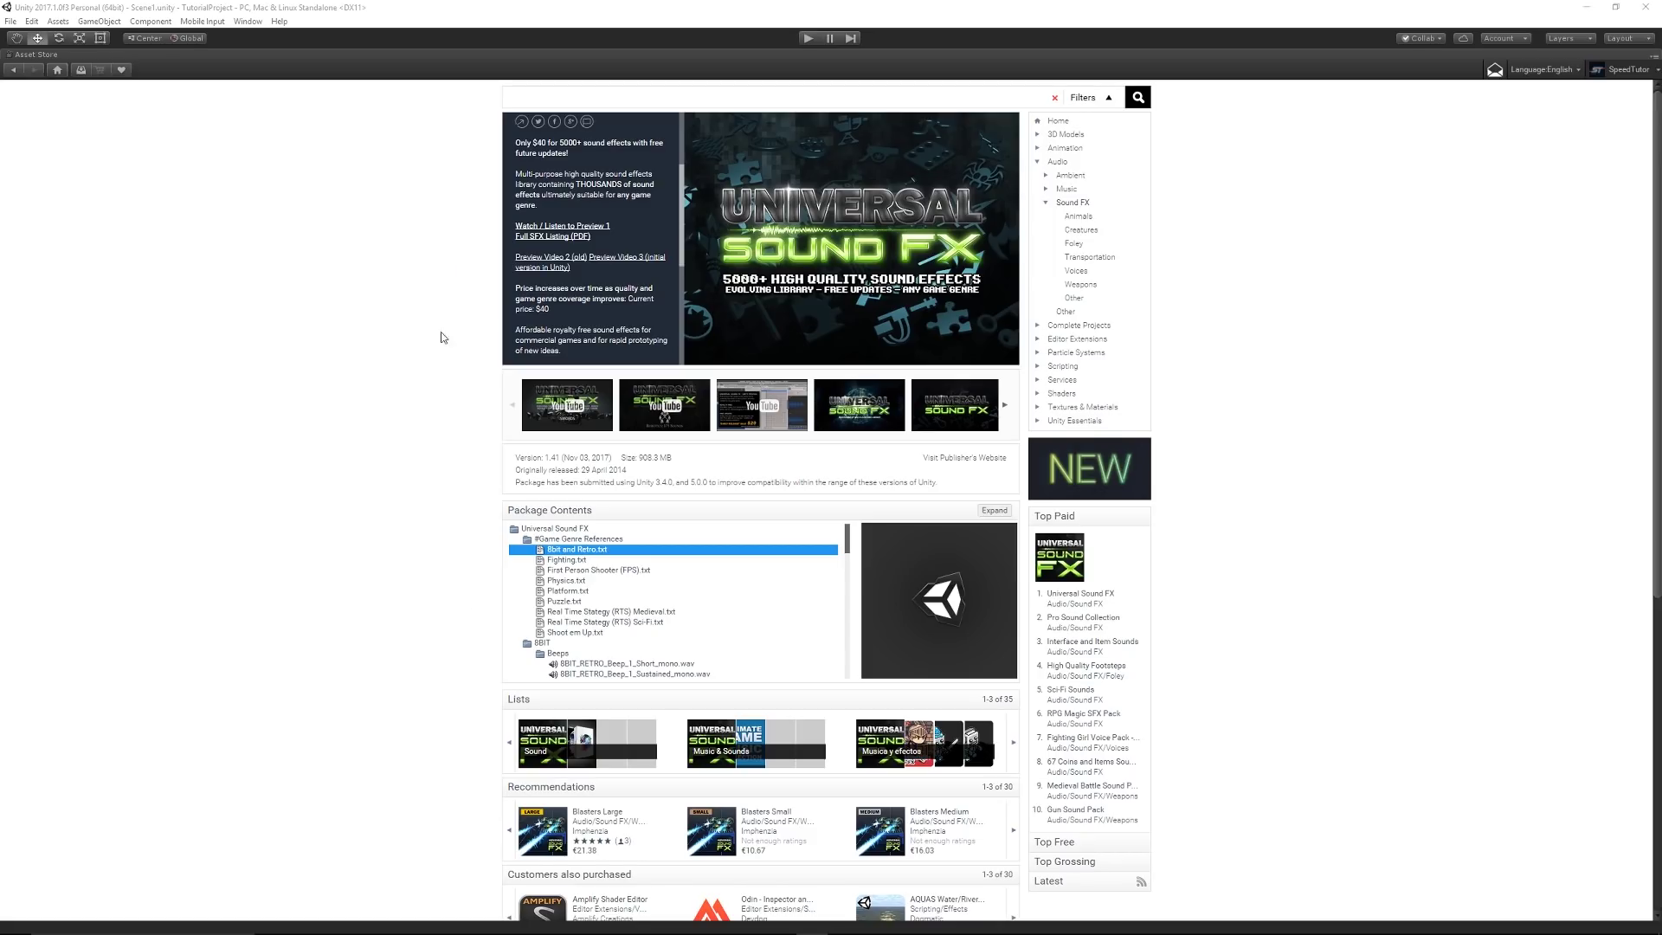
scroll(638, 572, "down", 5)
scroll(637, 571, "down", 2)
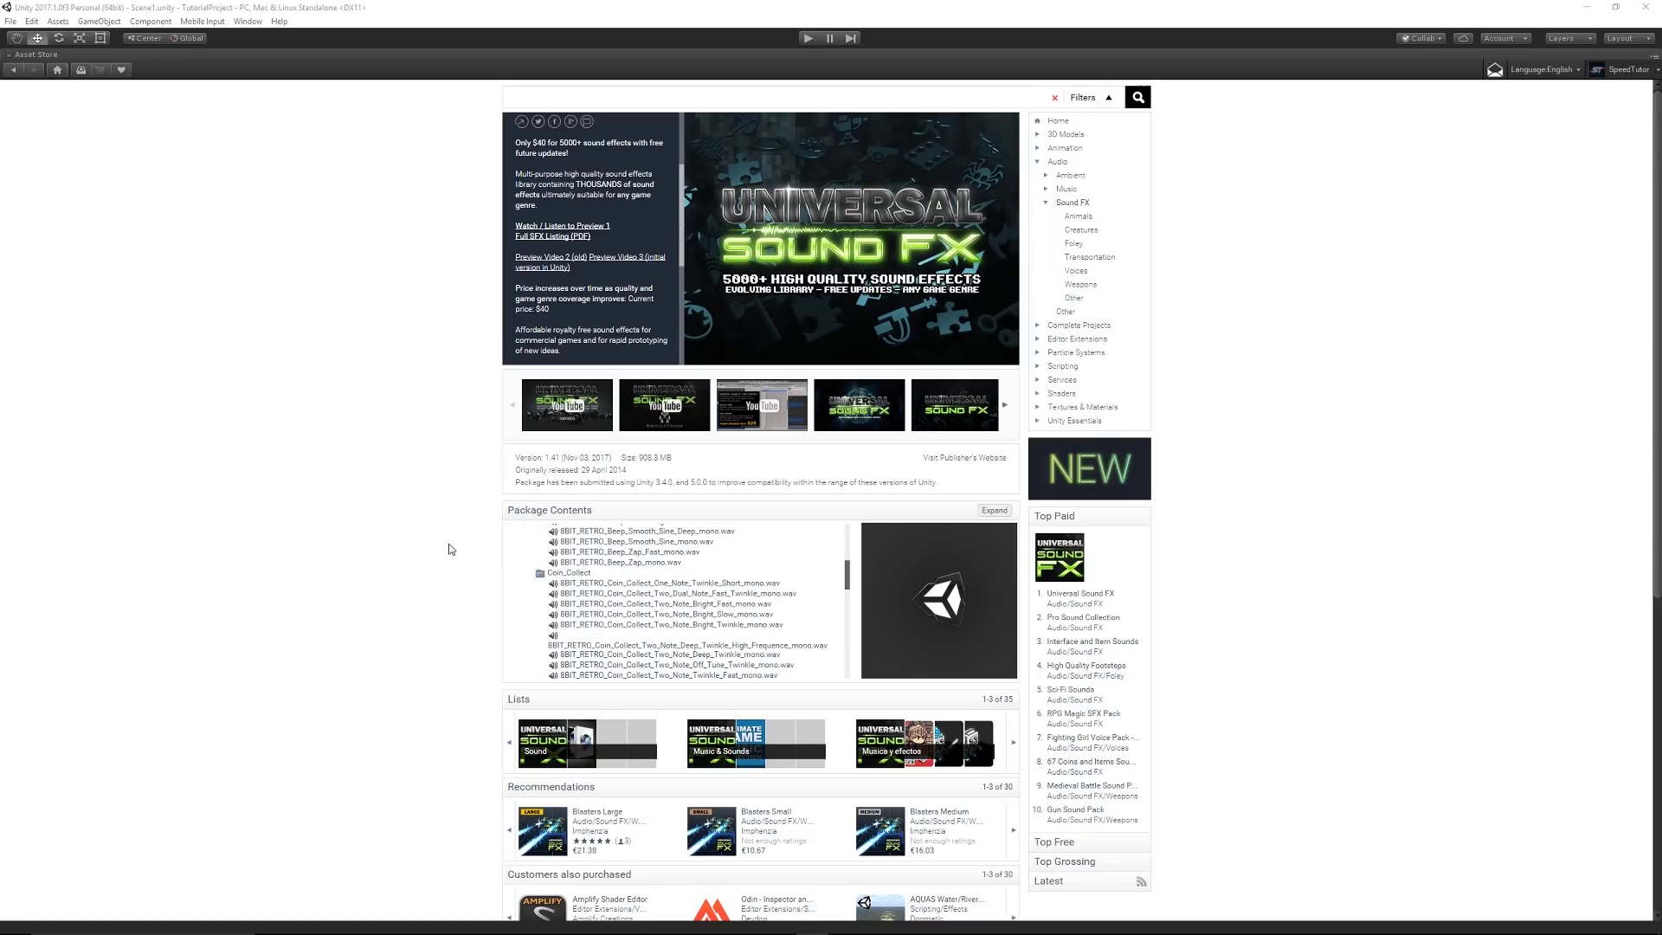
scroll(590, 560, "down", 4)
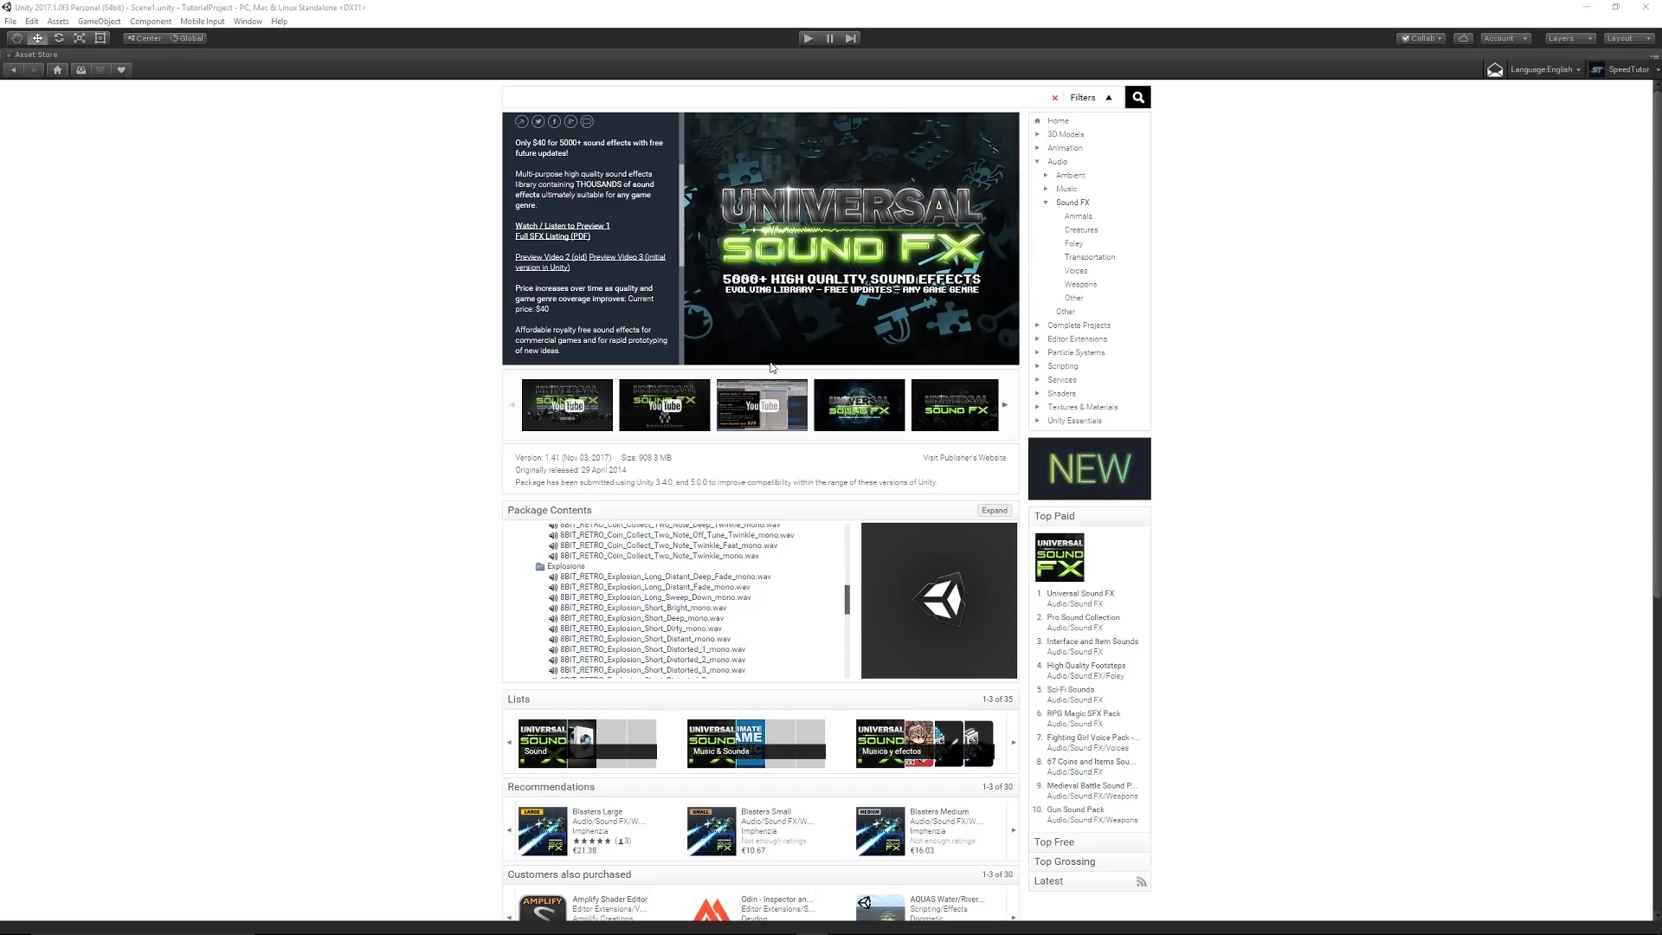
scroll(586, 308, "up", 5)
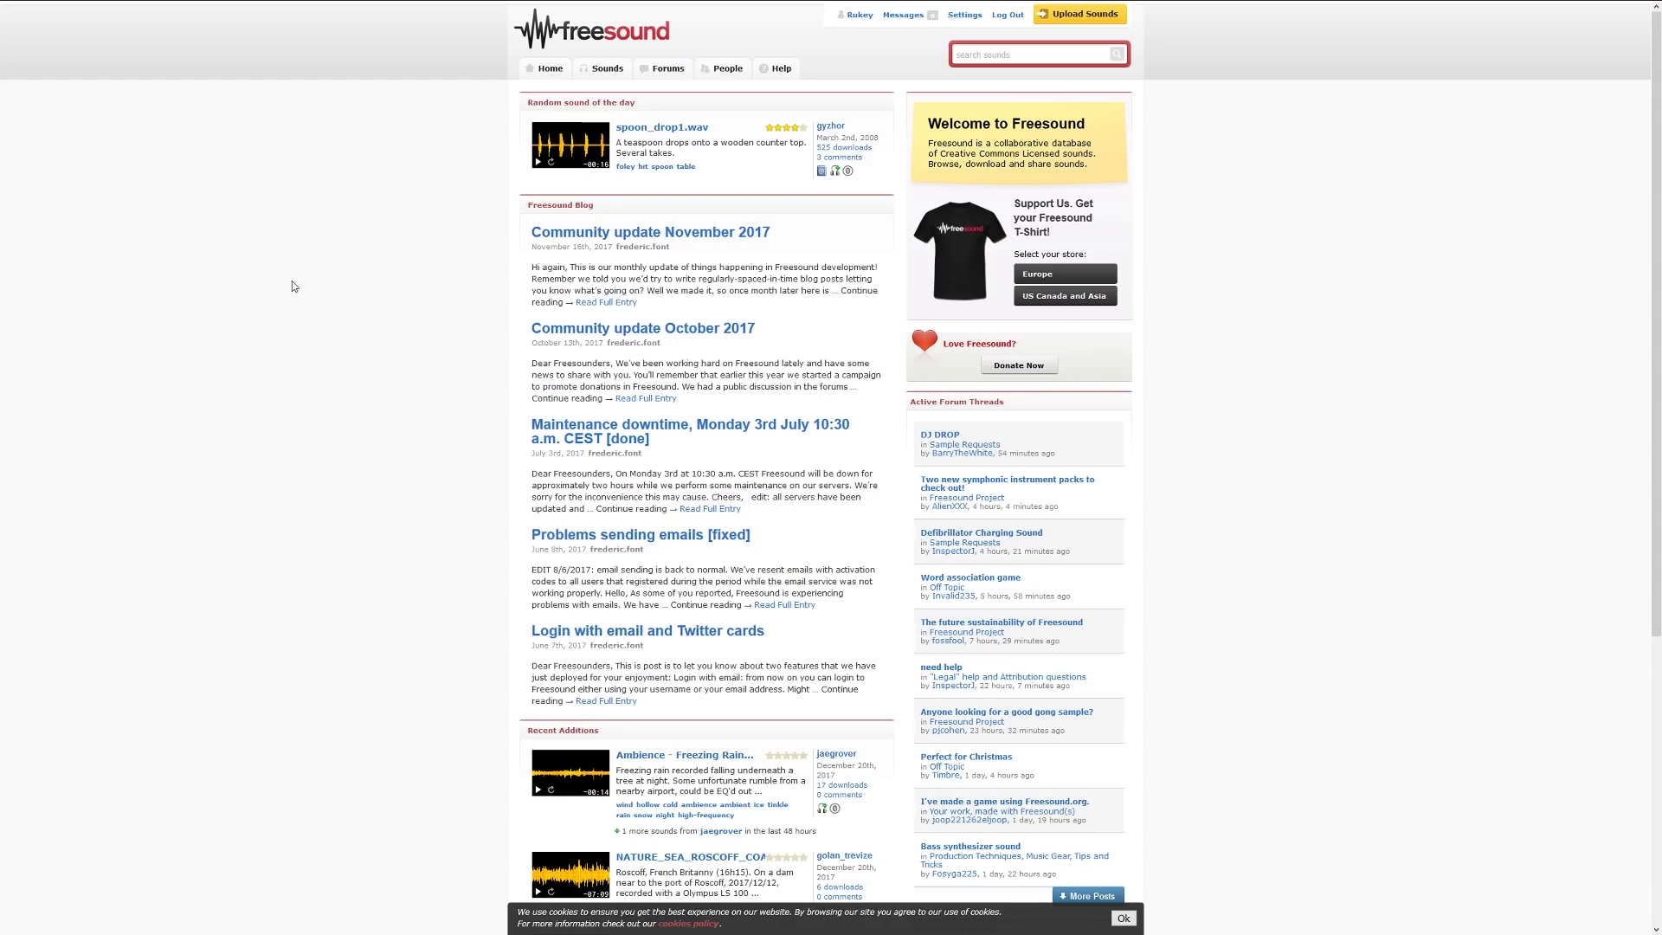
Put the cursor in Freesound's 'search sounds' field to enter the term gun
left_click(1009, 58)
type("un")
Run the Freesound search for 'gun' to list about 2,894 gun sounds
key("Return")
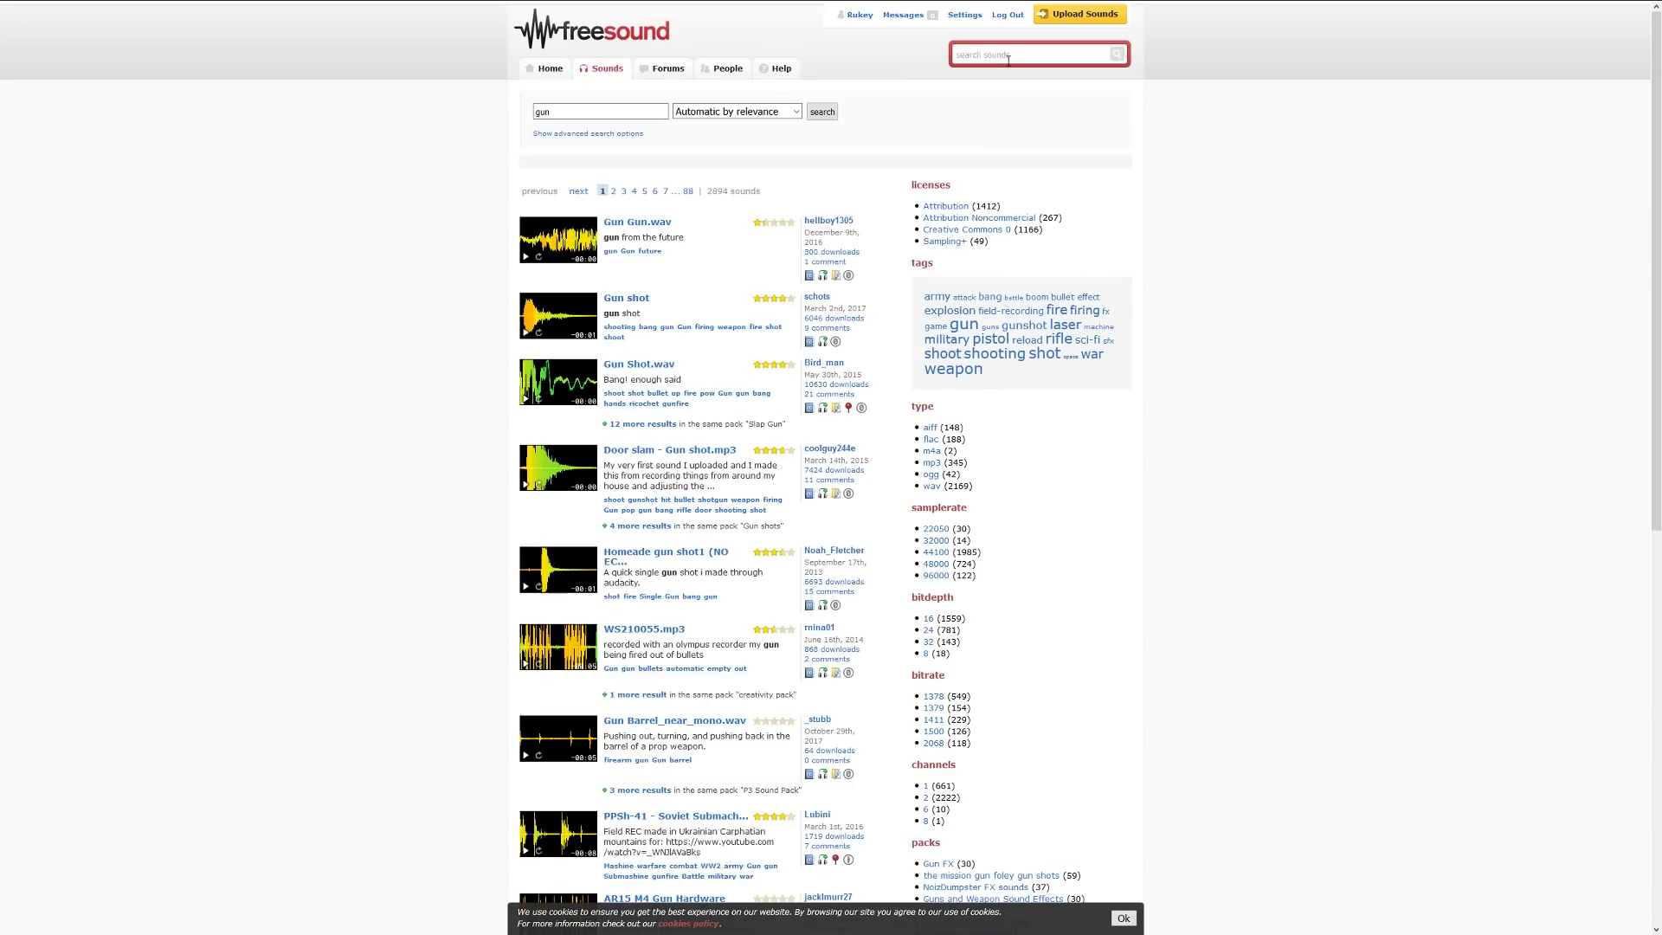